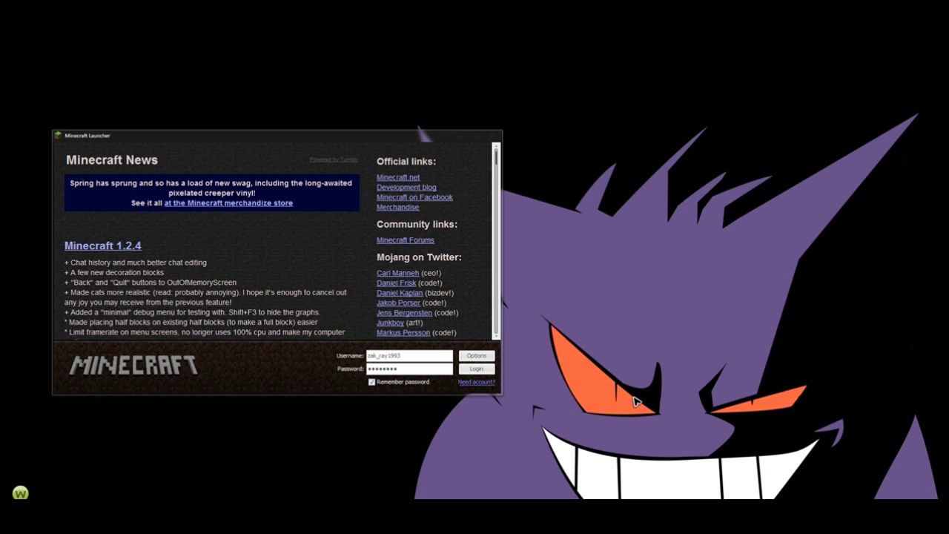
Step: Open Fraps, move its window beside the Minecraft launcher, and log in to Minecraft with the saved credentials
left_click(582, 34)
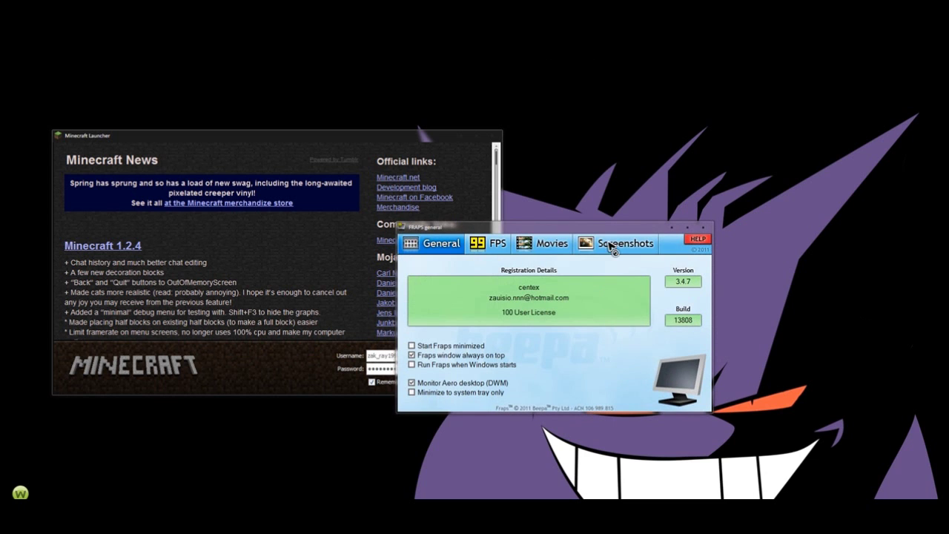
left_click_drag(606, 230, 728, 176)
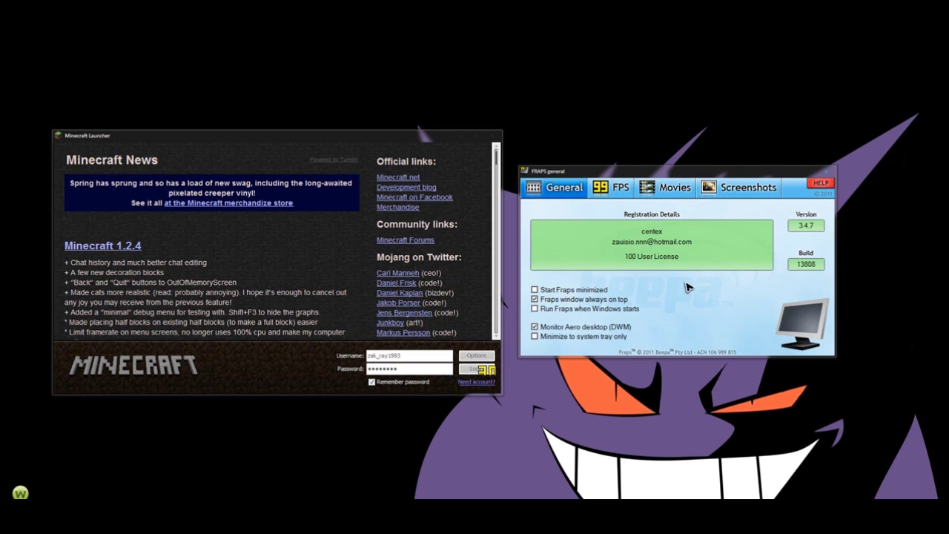
mouse_move(620, 168)
left_mouse_down()
mouse_move(614, 161)
mouse_move(629, 160)
left_mouse_up()
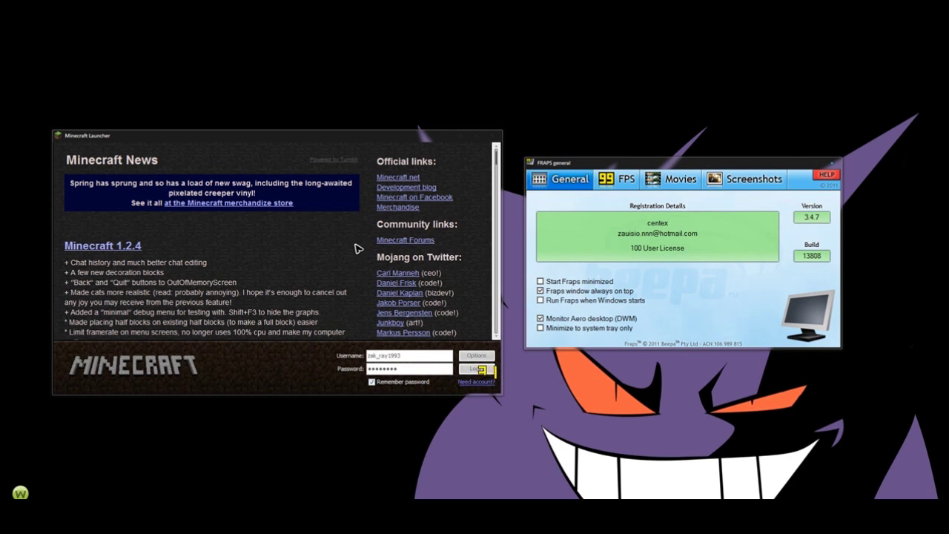
left_click(471, 370)
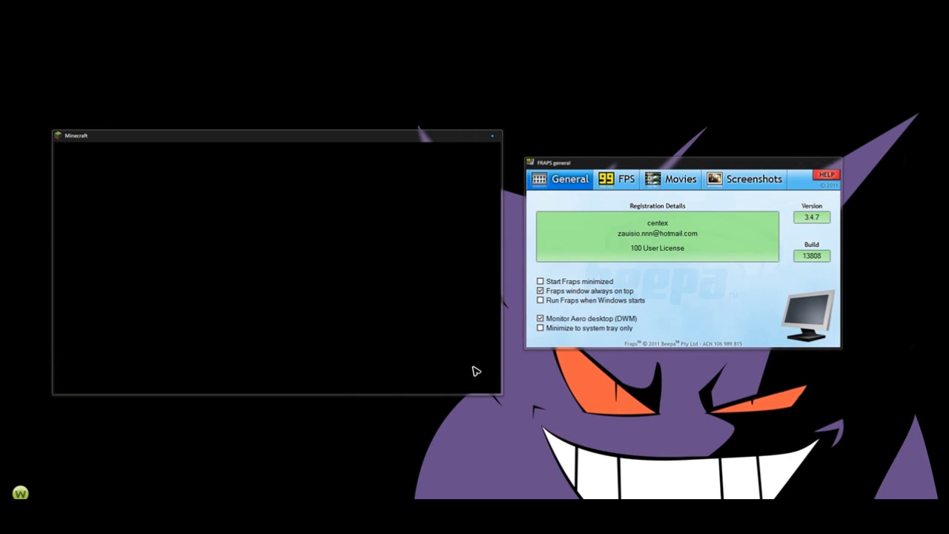
Step: Hide the FPS overlay in Fraps, and set it back to the lower-right overlay corner
left_click(616, 178)
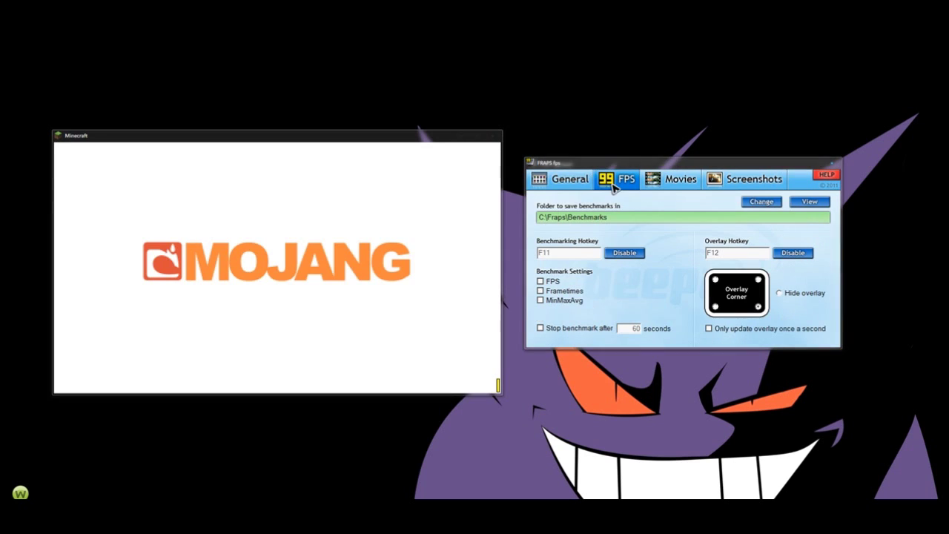
left_click(779, 295)
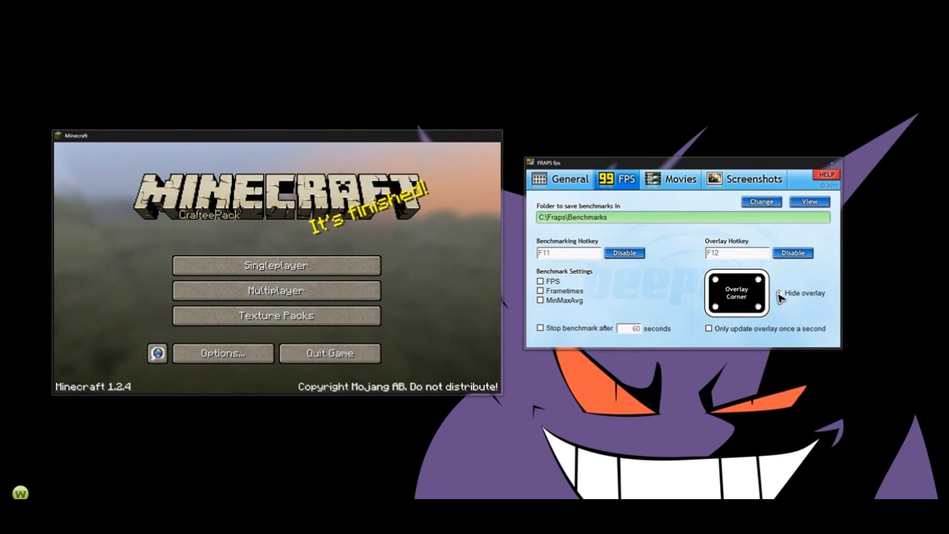
left_click(757, 307)
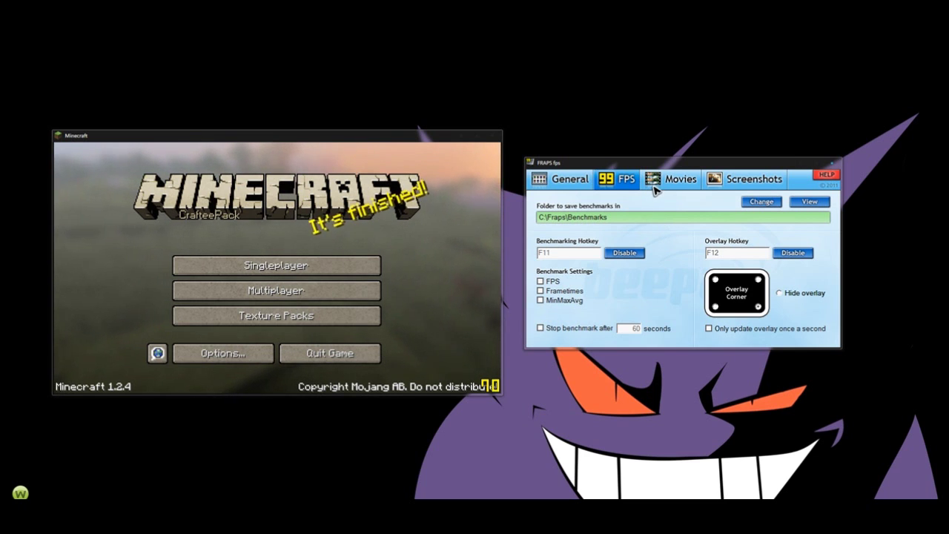
Step: Switch Minecraft to full screen and back to windowed mode
key("F11")
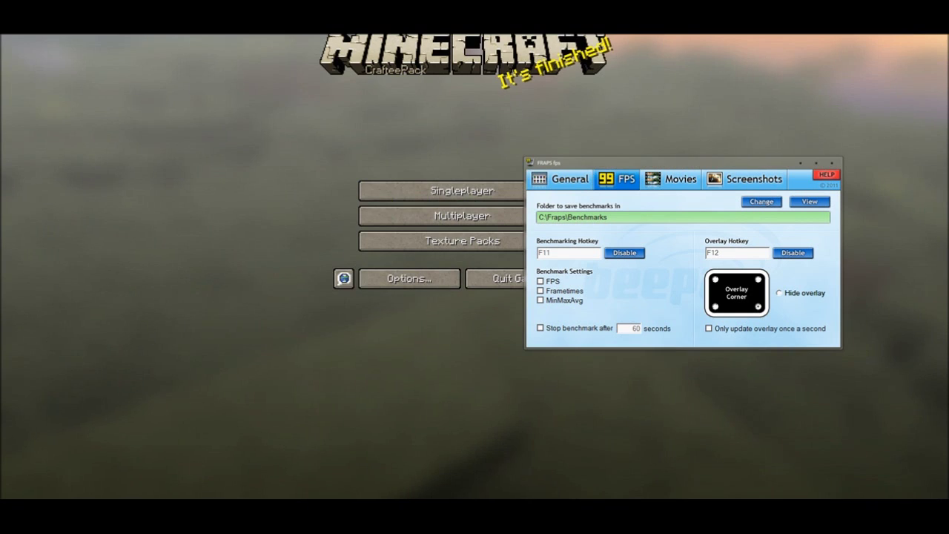
key("F11")
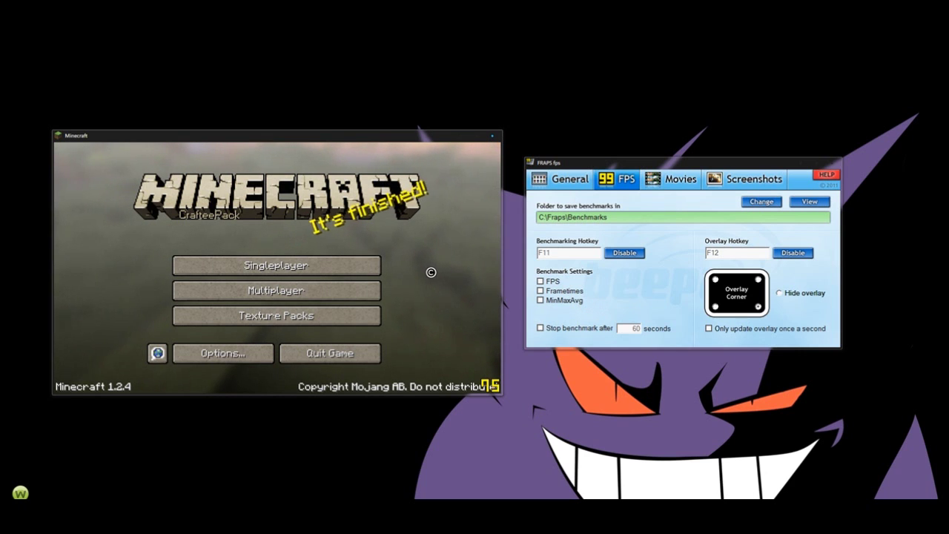
Step: Review the movie capture settings in Fraps, and exit the program
left_click_drag(655, 171, 415, 181)
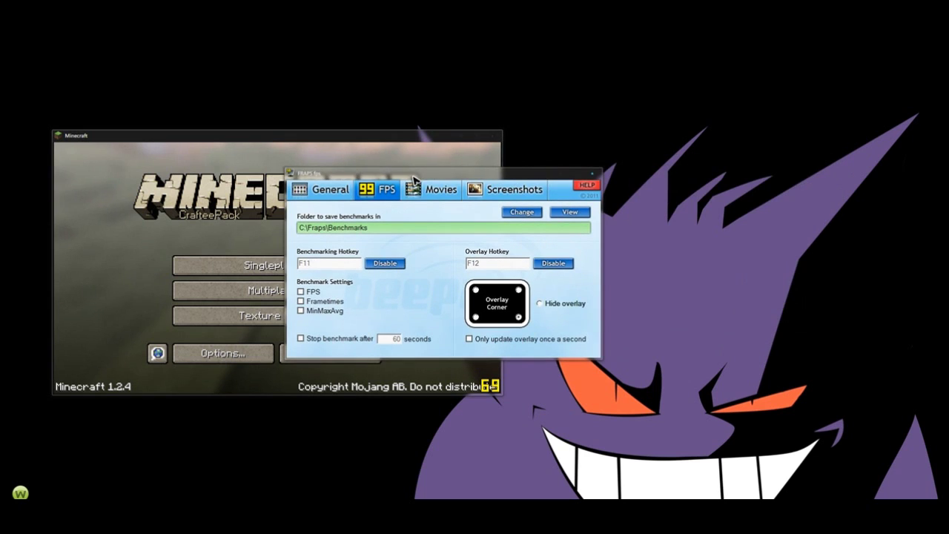
left_click(437, 191)
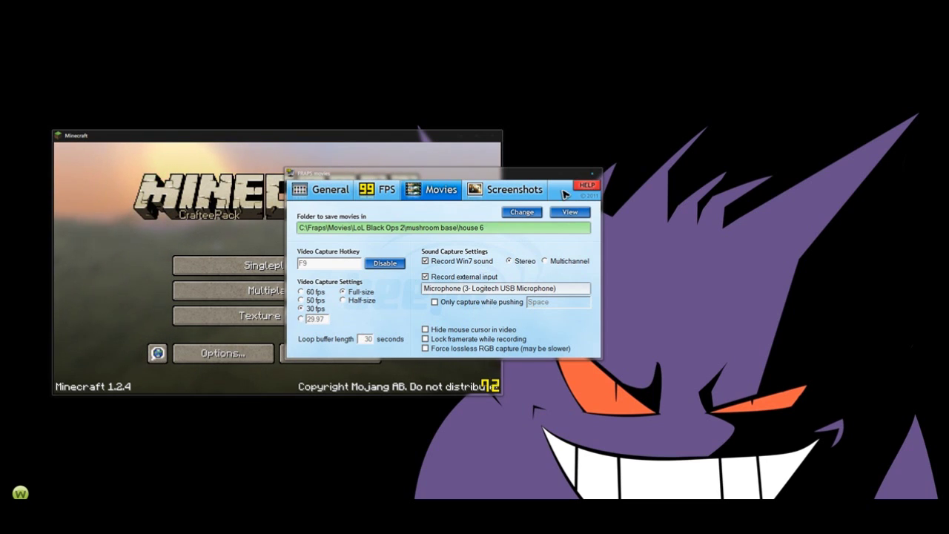
left_click(593, 173)
left_click(541, 295)
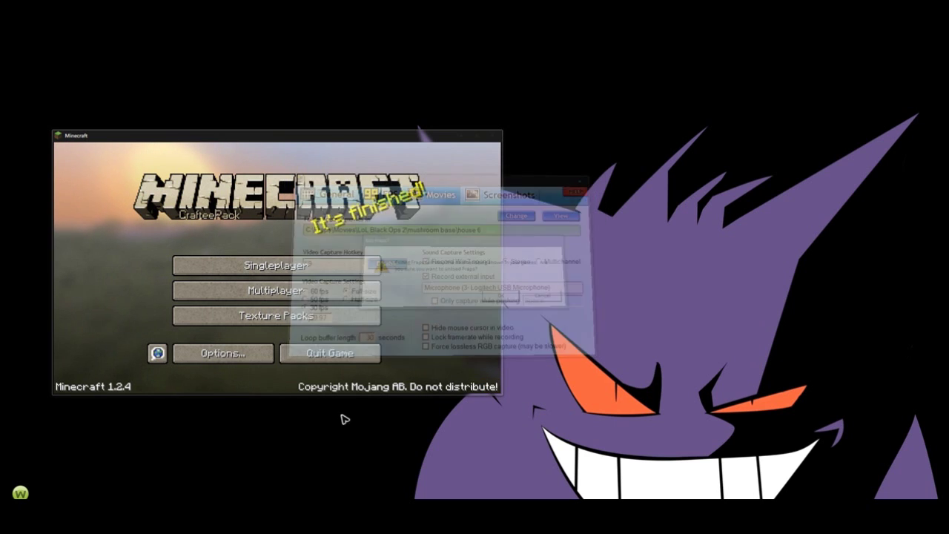
Step: Open Windows Live Movie Maker, shrink its window and position it fully on the screen
key("super")
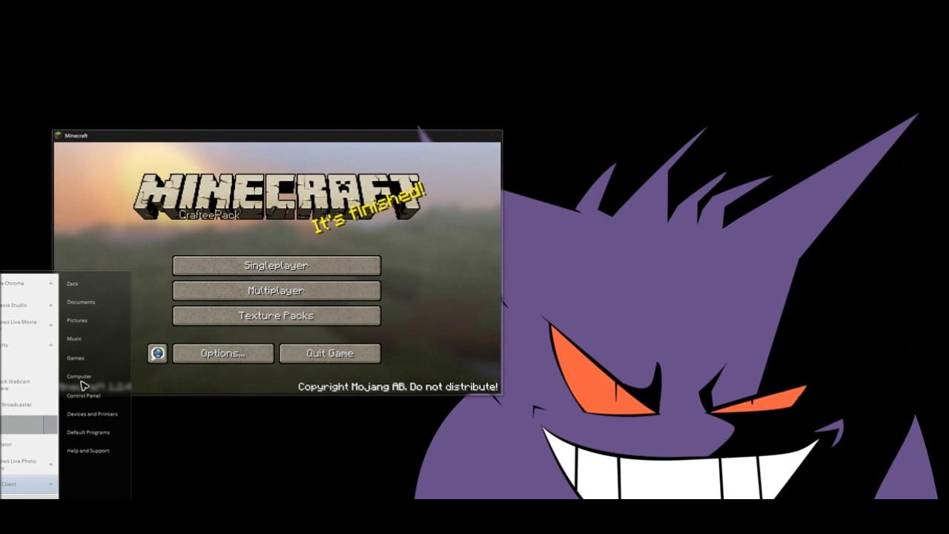
left_click(504, 117)
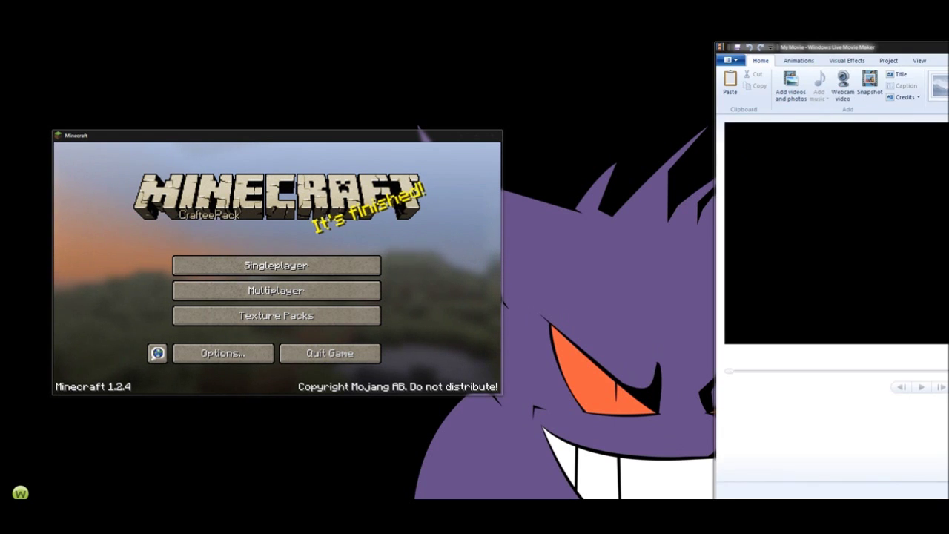
left_click_drag(712, 53, 571, 48)
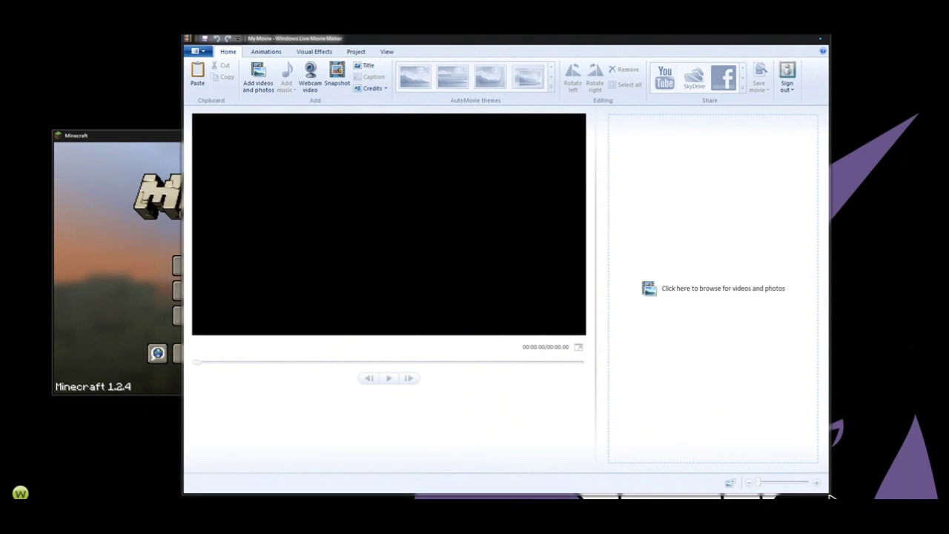
left_click_drag(829, 493, 742, 427)
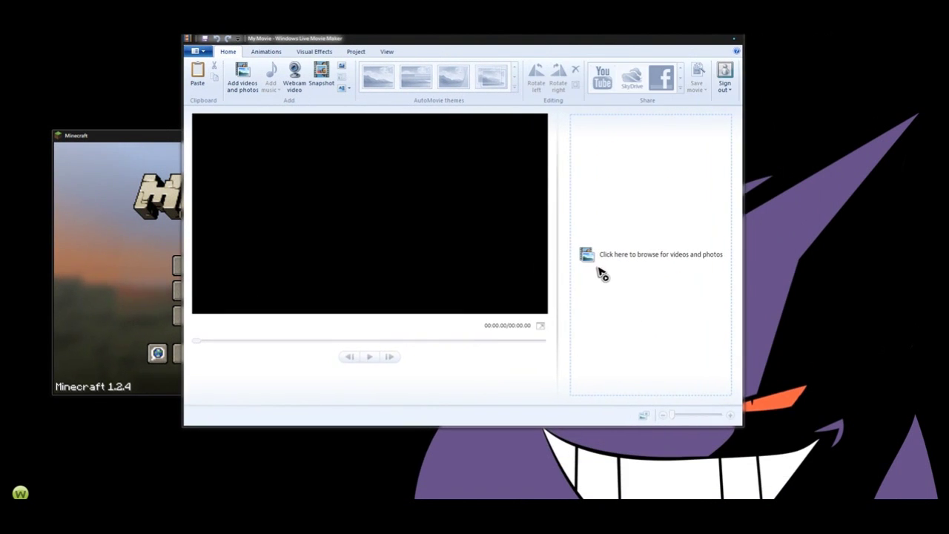
left_click_drag(356, 43, 358, 73)
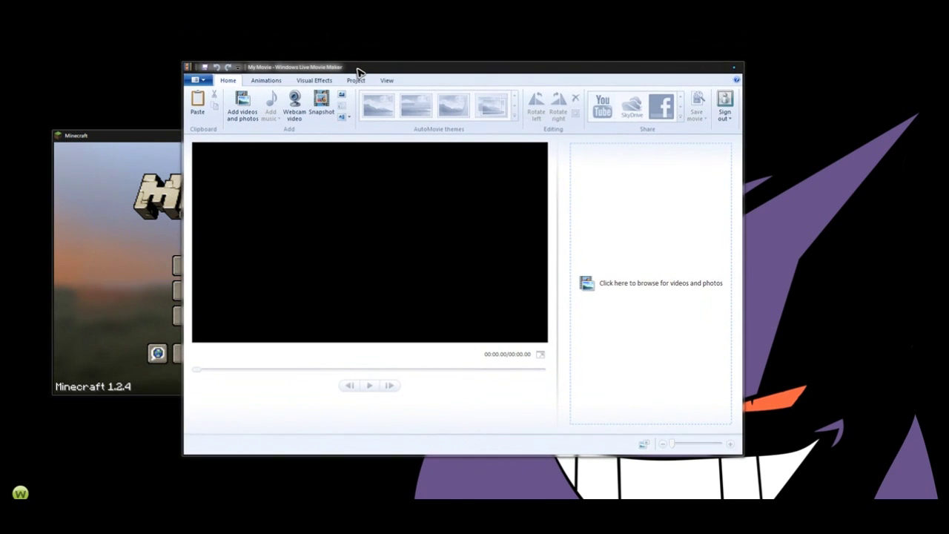
Step: Start adding videos to the project and look through the Desktop and the Finished Rendered Vids folder on Local Disk (C:)
left_click(668, 283)
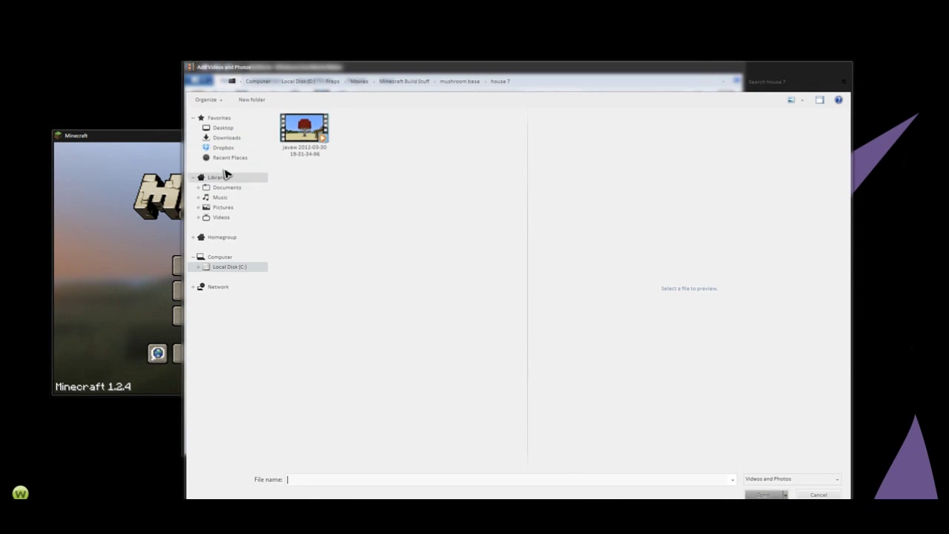
left_click(235, 130)
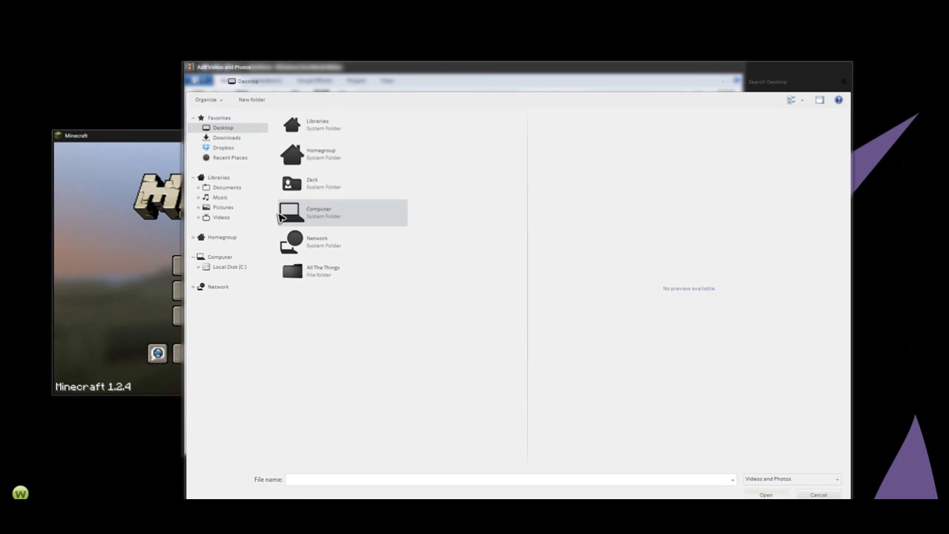
left_click(234, 265)
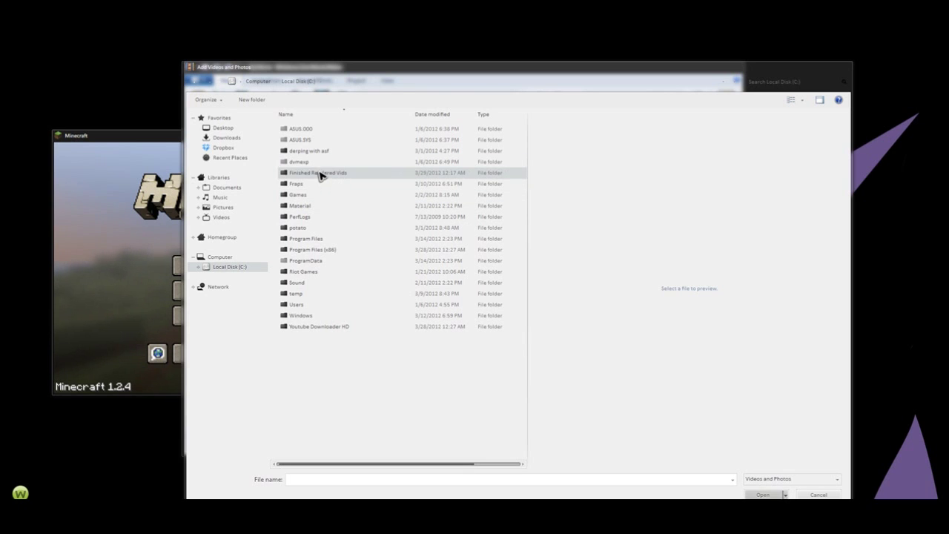
double_click(317, 173)
left_click(196, 82)
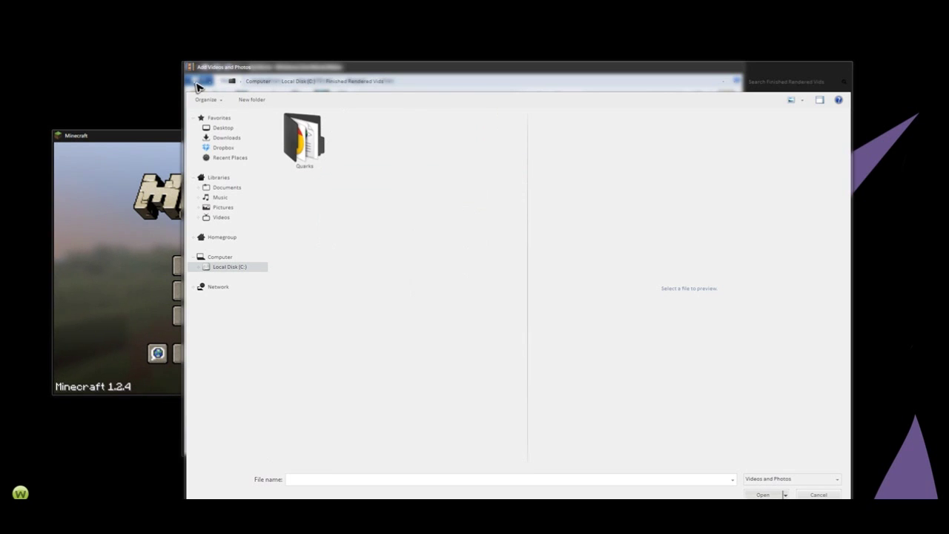
Step: Add the javaw 2012-04-01 recording from Fraps\Movies\LoL Black Ops 2\mushroom base\house 6 to the project
double_click(296, 184)
double_click(310, 141)
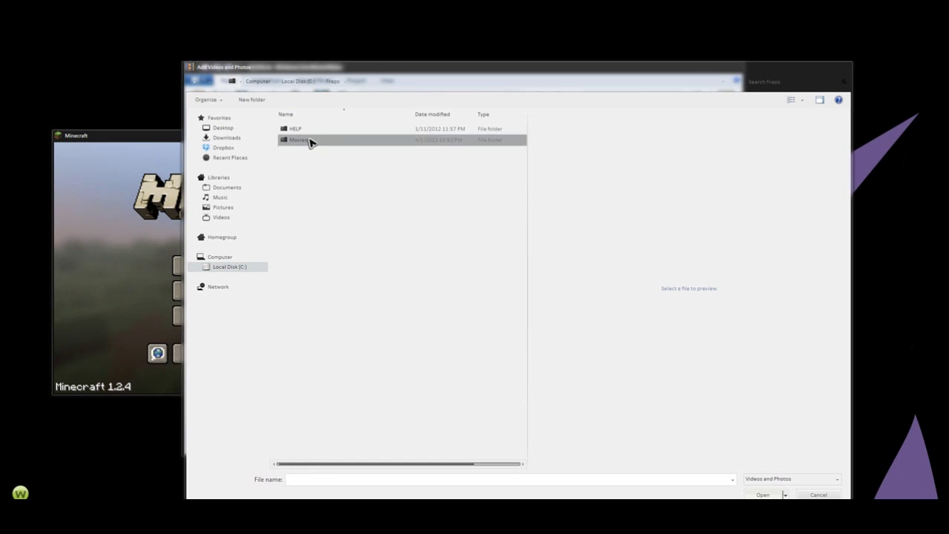
double_click(371, 142)
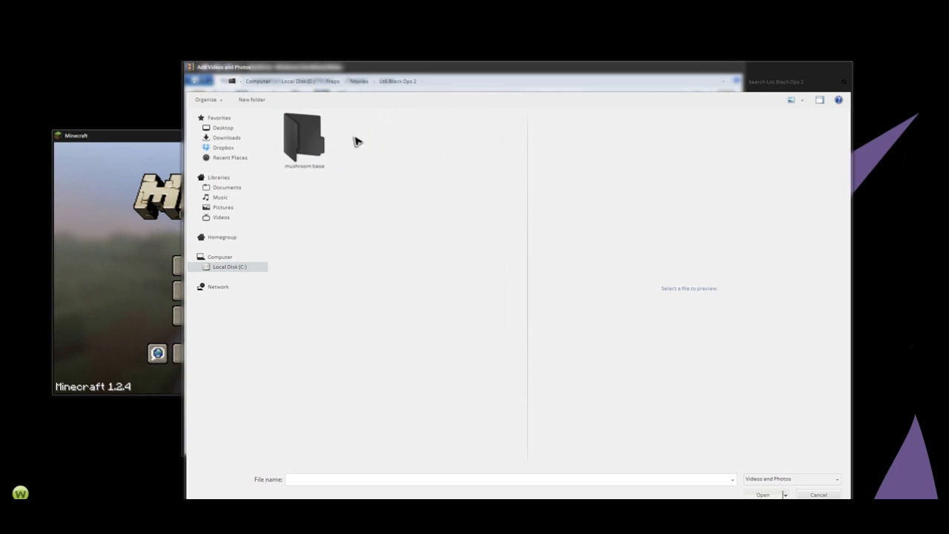
double_click(318, 135)
left_click(317, 136)
double_click(317, 136)
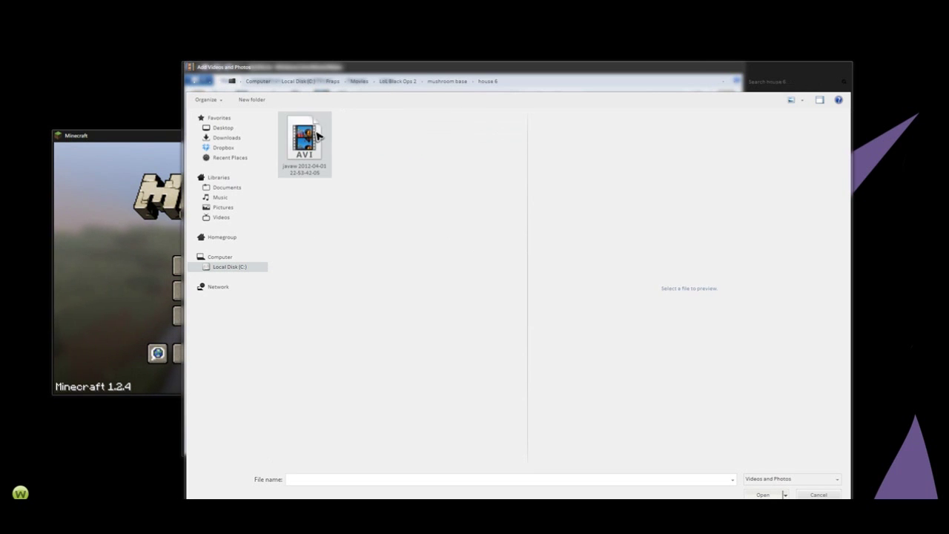
left_click(305, 144)
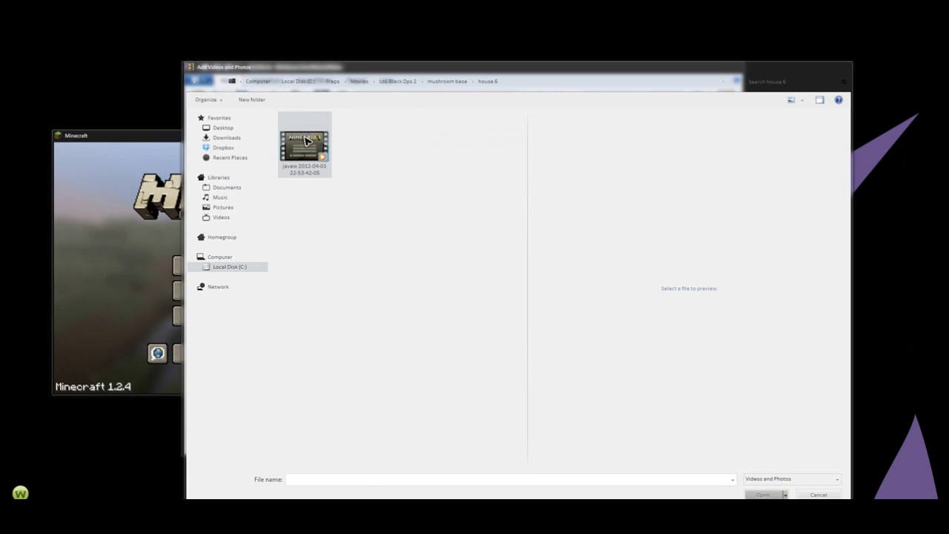
left_click(762, 494)
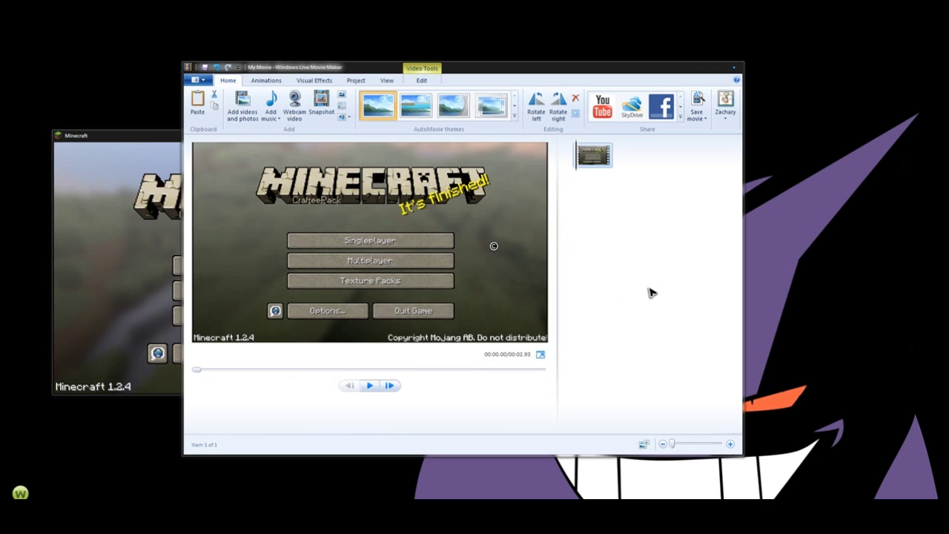
Step: Start publishing the movie to YouTube and sign in by entering the account password
left_click(601, 106)
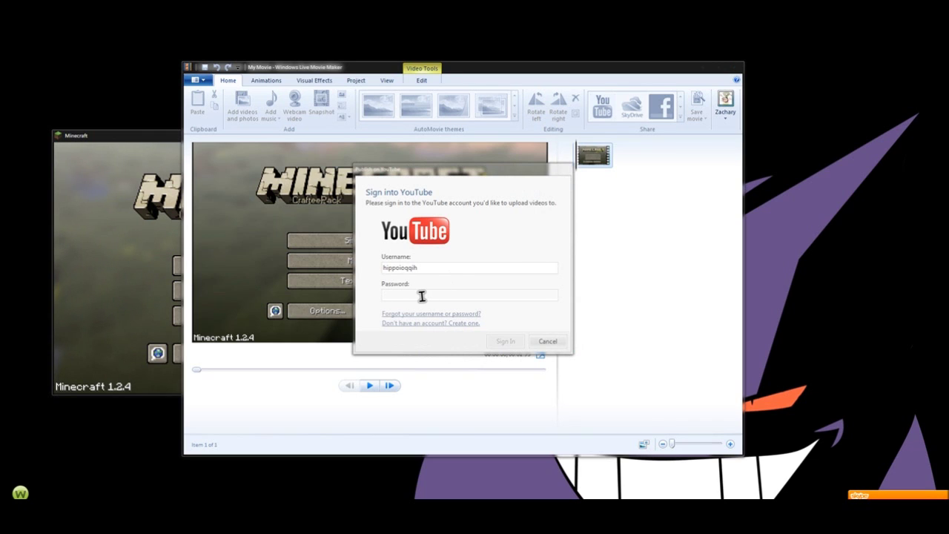
left_click(421, 296)
type("********")
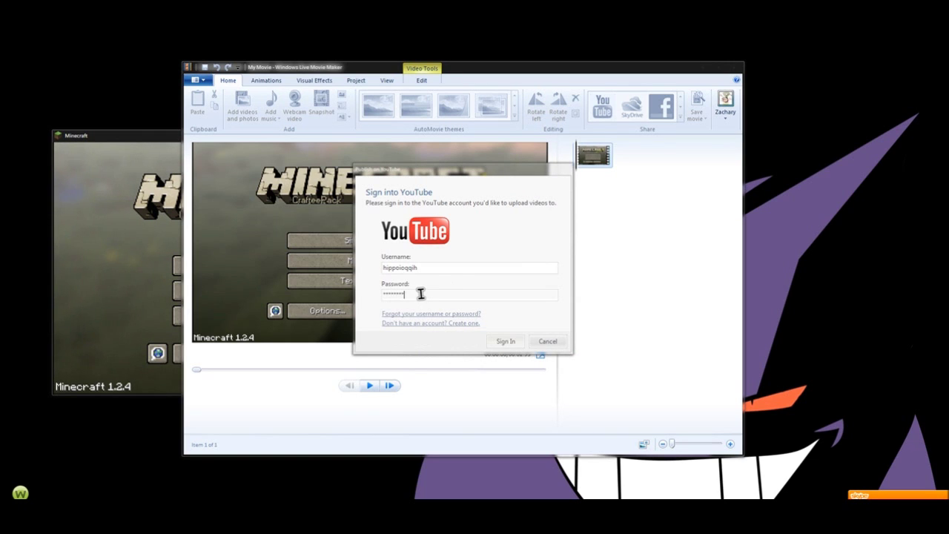
type("**")
left_click(502, 342)
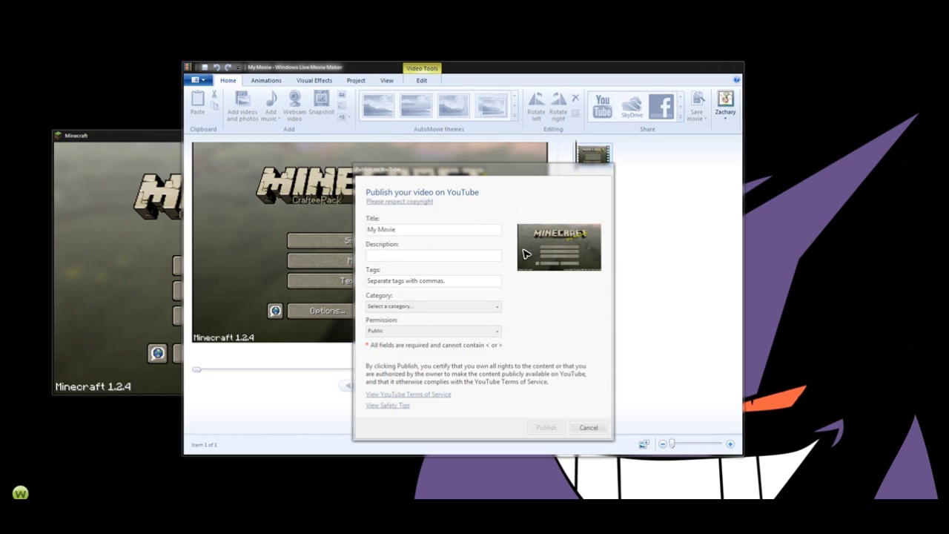
Step: Examine the title, description, tags, category and permission fields for publishing on YouTube, and cancel the form
left_click_drag(455, 164, 431, 123)
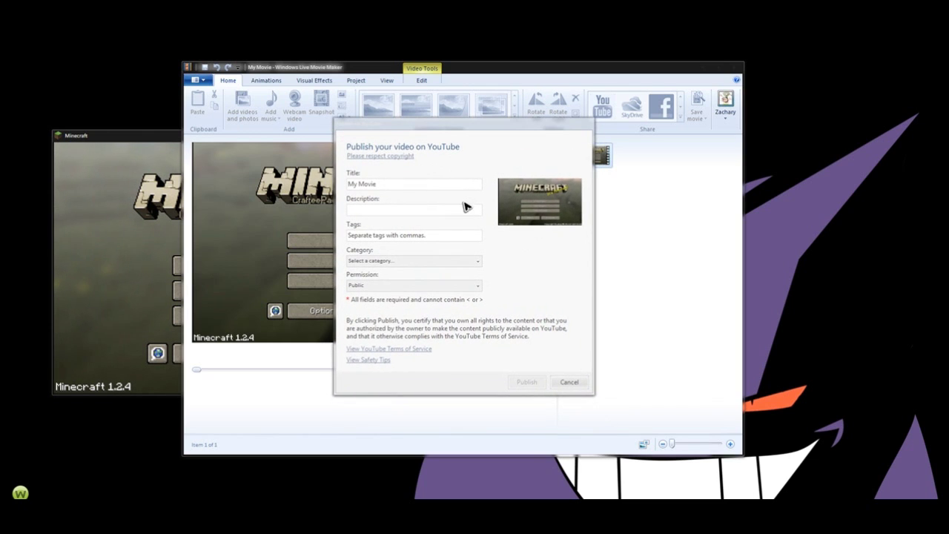
left_click(388, 184)
left_click(388, 211)
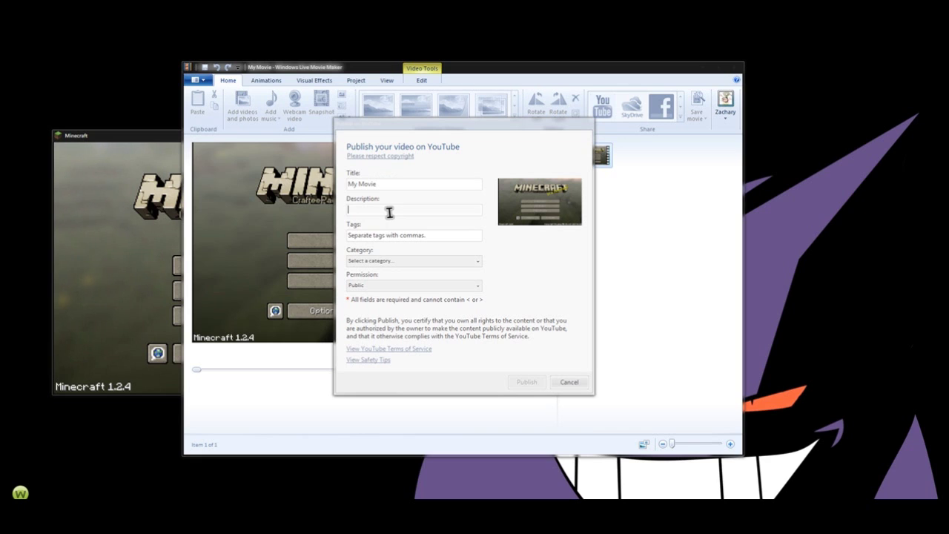
left_click(388, 236)
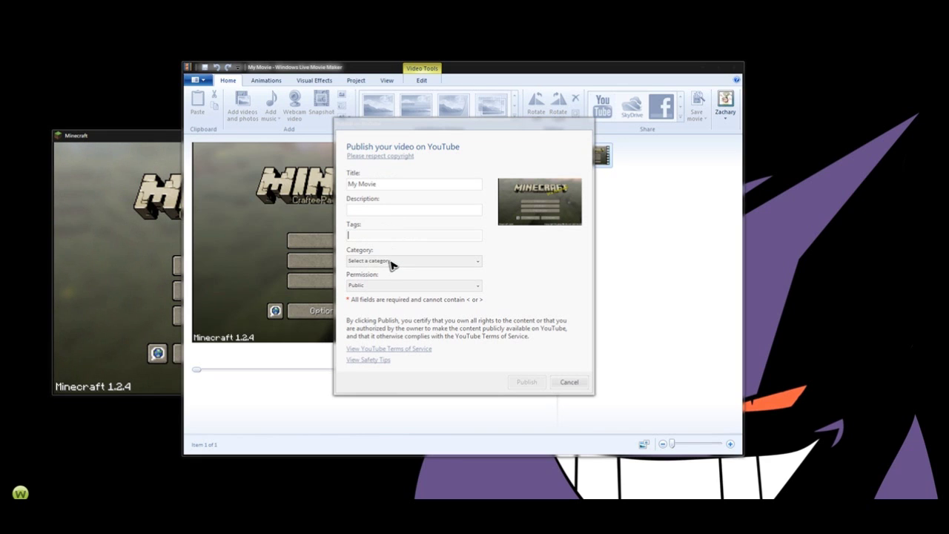
left_click(391, 263)
left_click(393, 262)
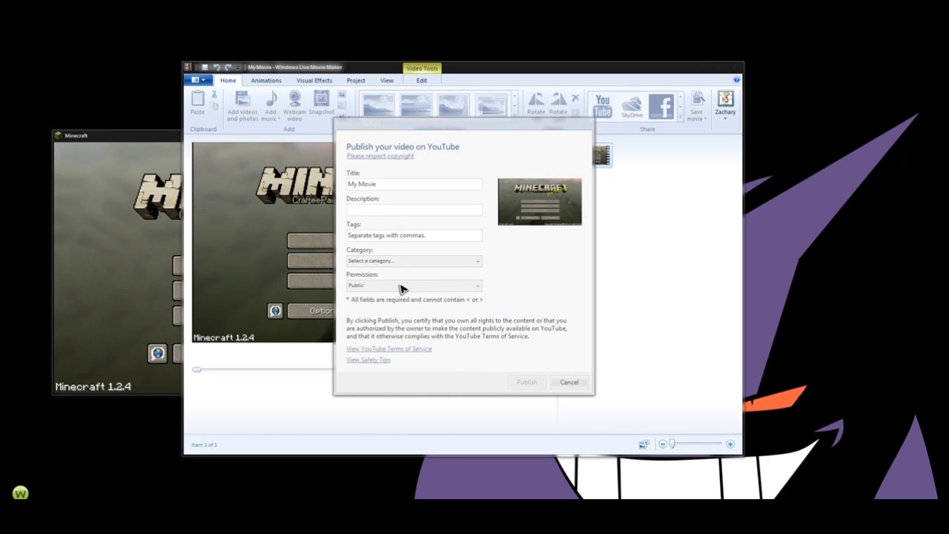
left_click(400, 287)
left_click(401, 288)
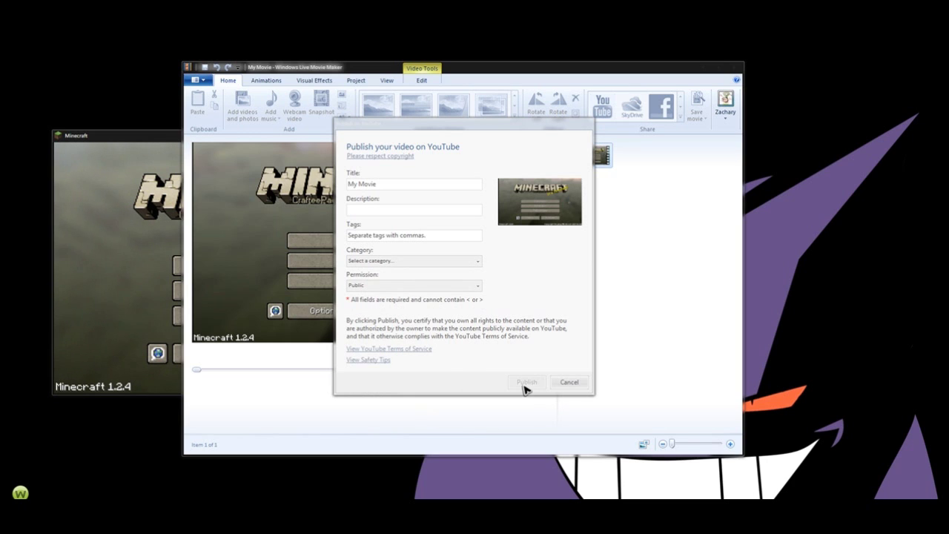
left_click(568, 382)
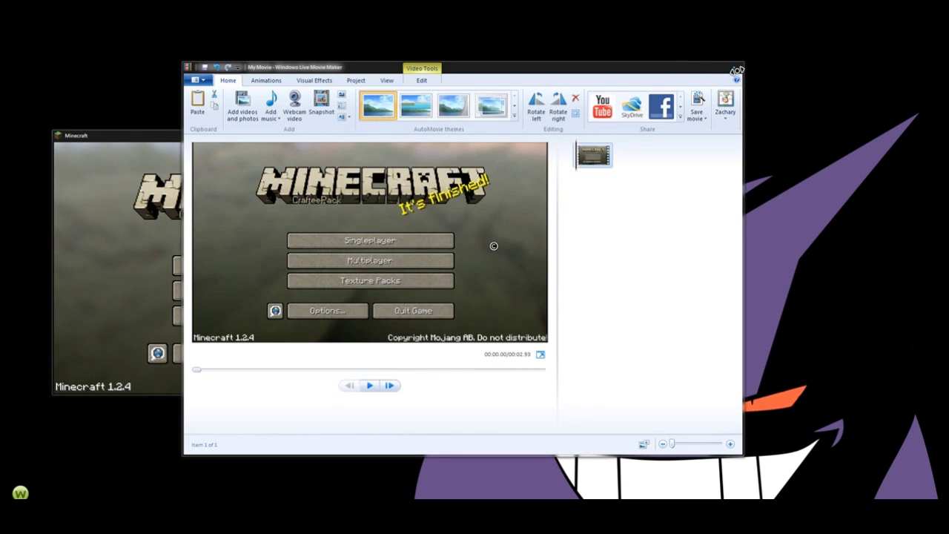
Step: Close Windows Live Movie Maker
left_click(736, 69)
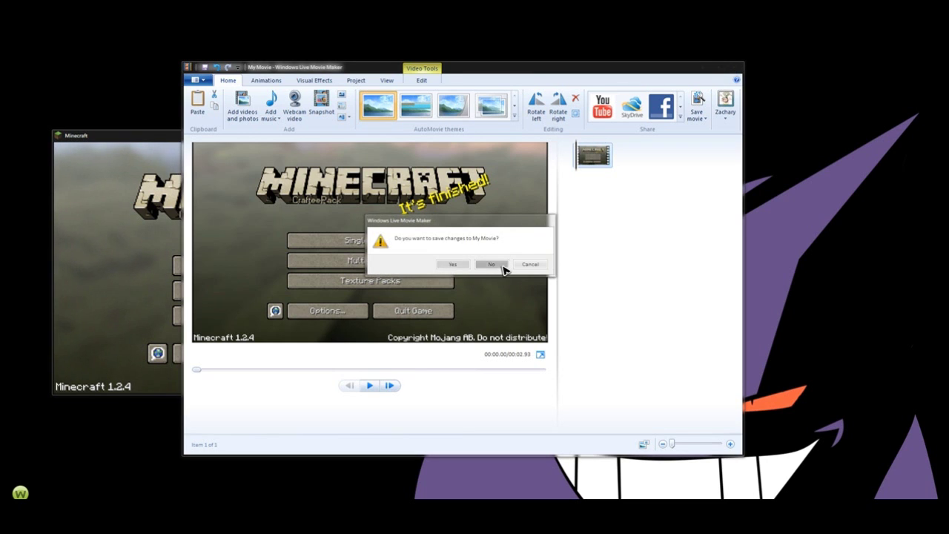